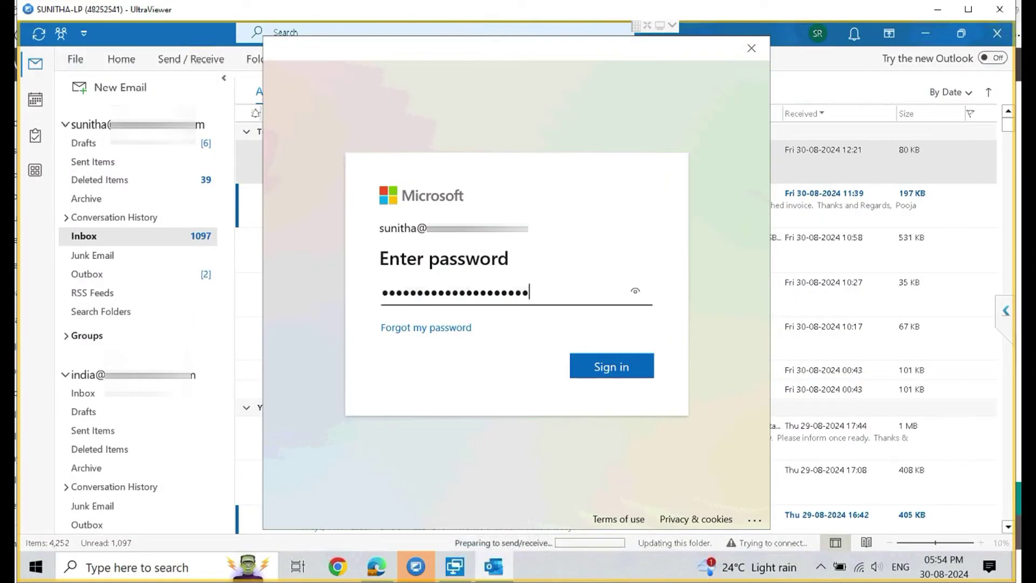
# Dismiss the Outlook sign-in error with code CAA2000B.
pyautogui.press('Tab')
pyautogui.press('Return')
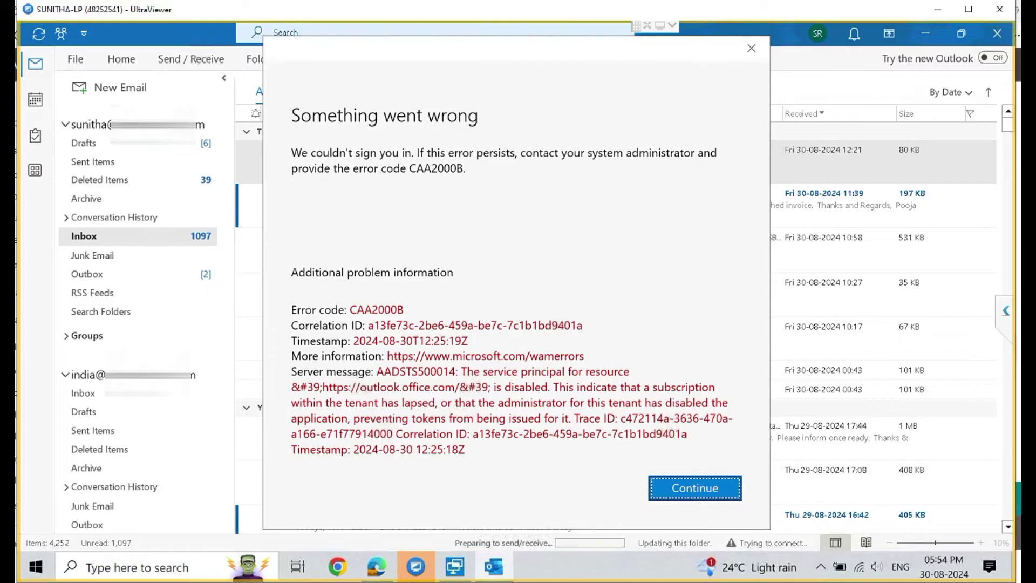
pyautogui.press('Return')
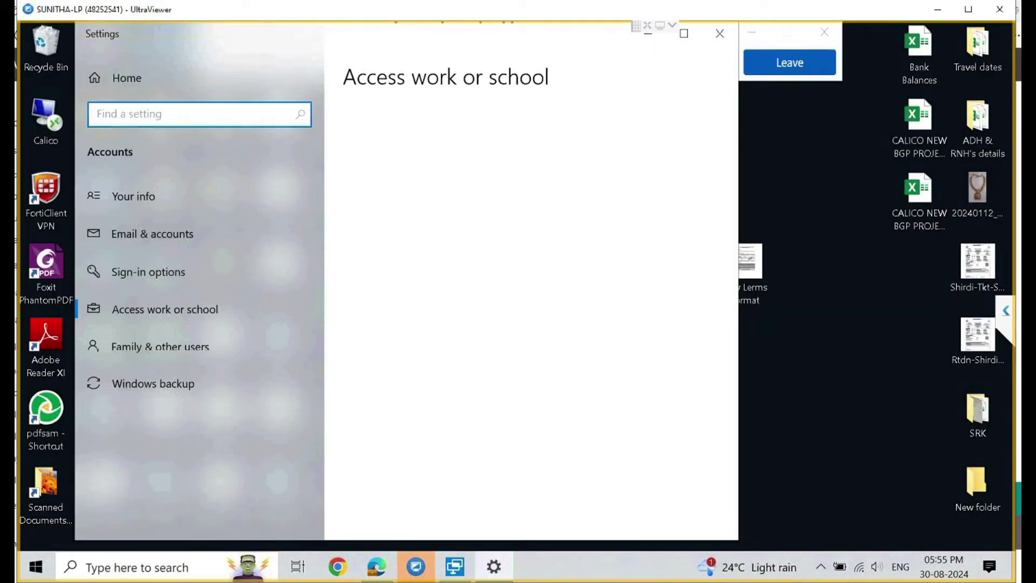
# Close the Settings window, search Windows for "work or s" and reopen the Access work or school settings.
pyautogui.hotkey('alt', 'F4')
pyautogui.press('super+s')
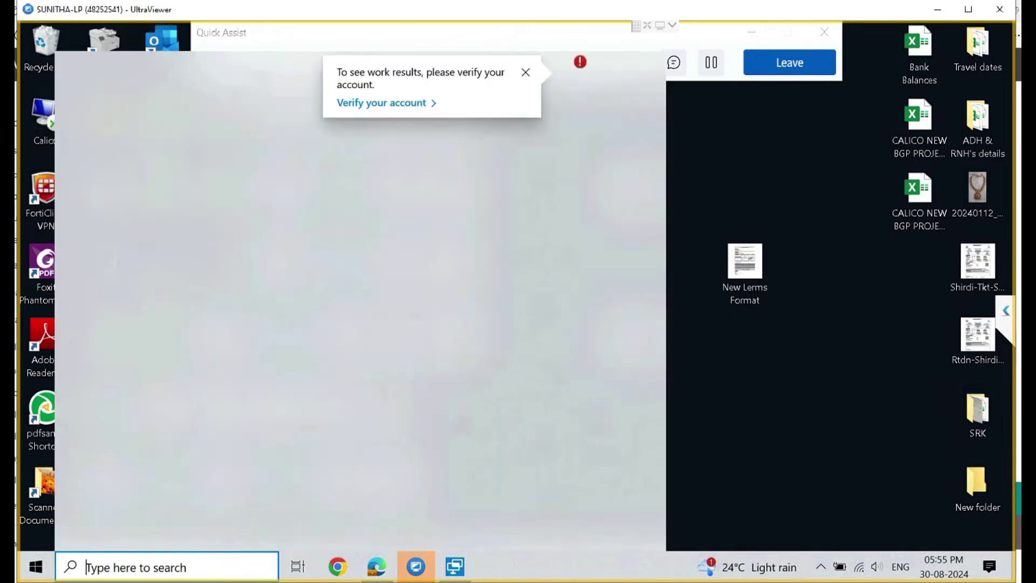
pyautogui.write('work an')
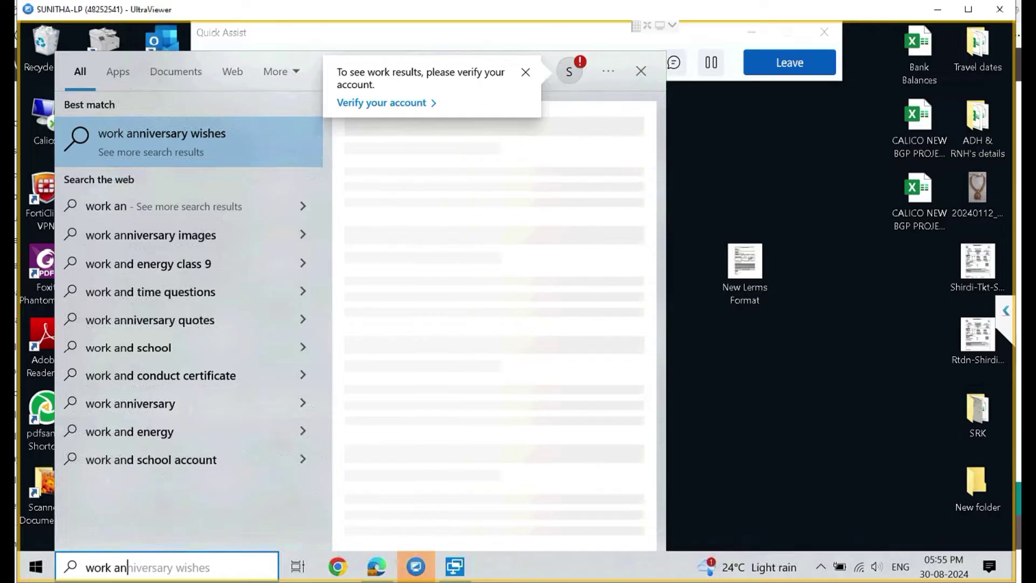
pyautogui.press('BackSpace')
pyautogui.press('BackSpace')
pyautogui.write('or s')
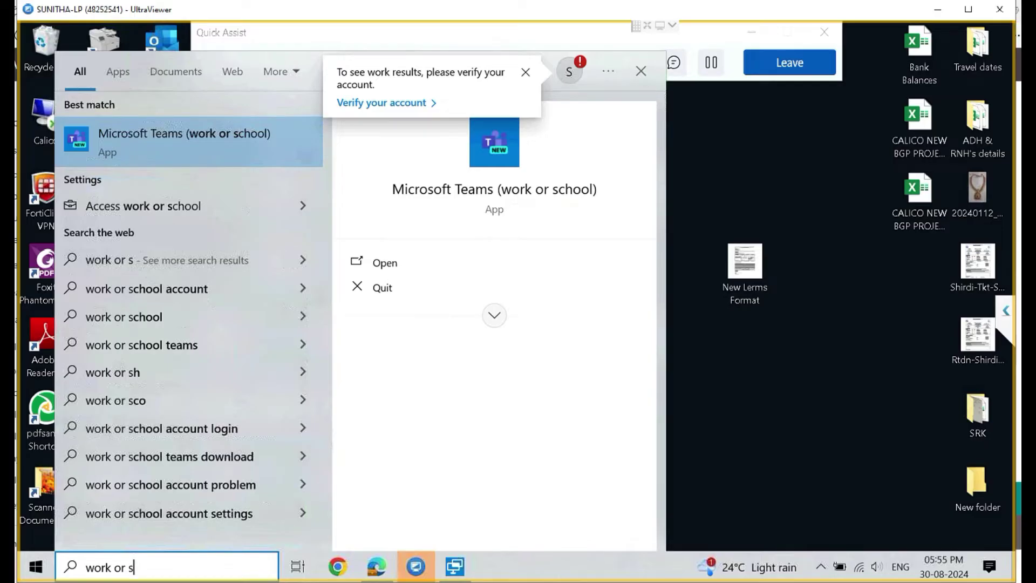
pyautogui.press('Down')
pyautogui.press('Return')
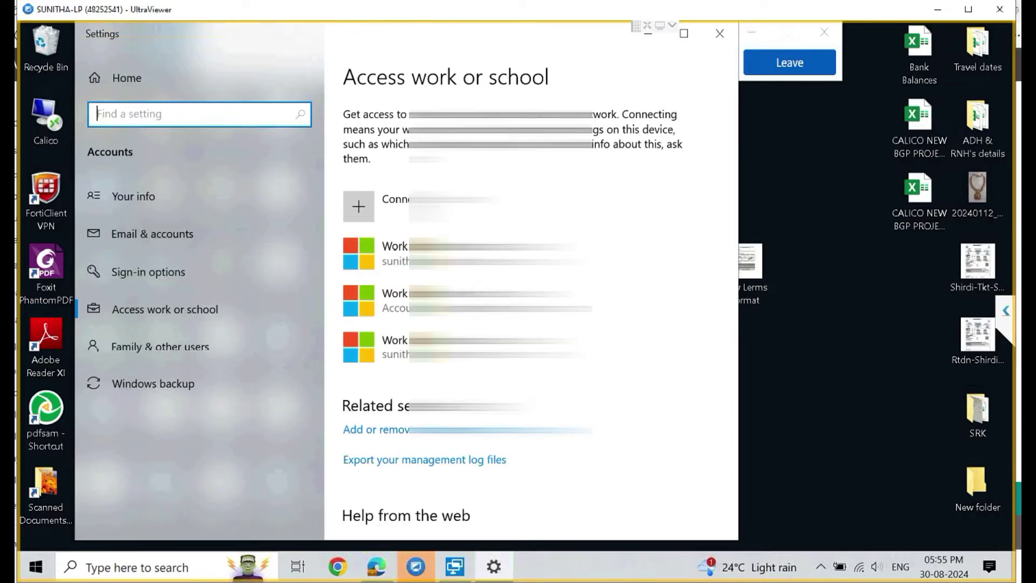
# Disconnect the first work or school account in the list and confirm its removal.
pyautogui.click(396, 248)
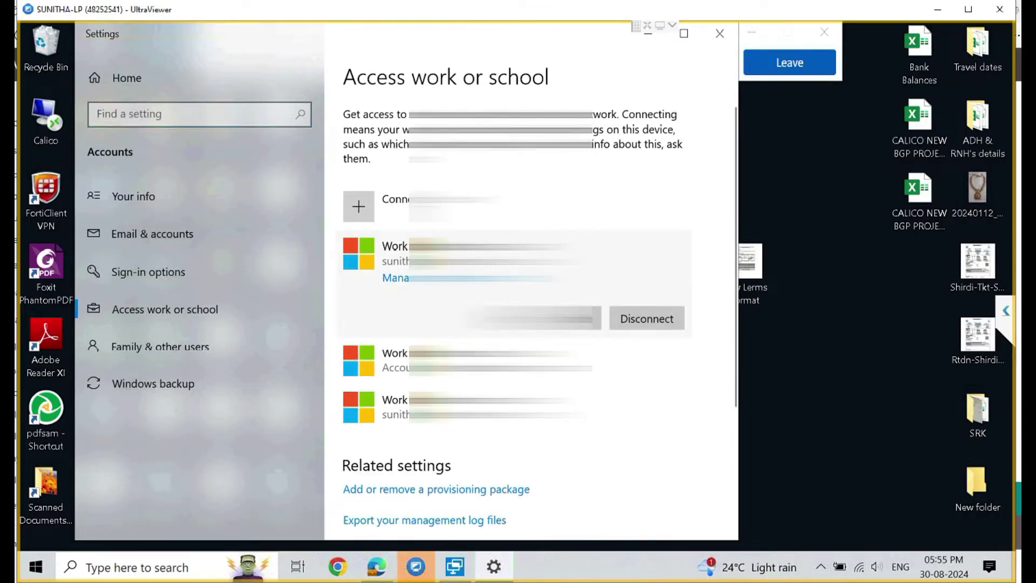
pyautogui.click(647, 318)
pyautogui.click(692, 281)
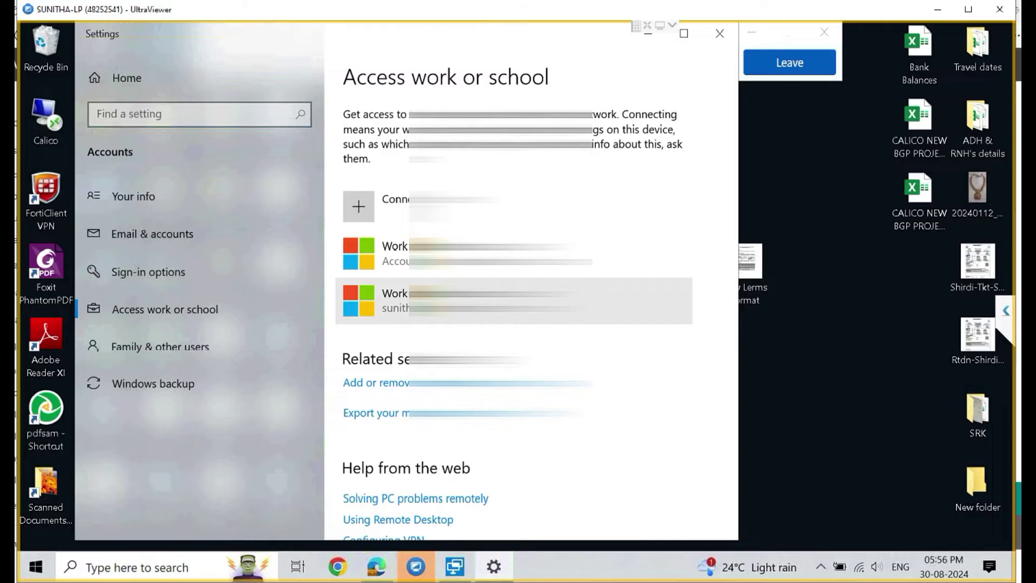
# Disconnect the last work or school account in the list, confirm its removal, and close Settings.
pyautogui.click(394, 301)
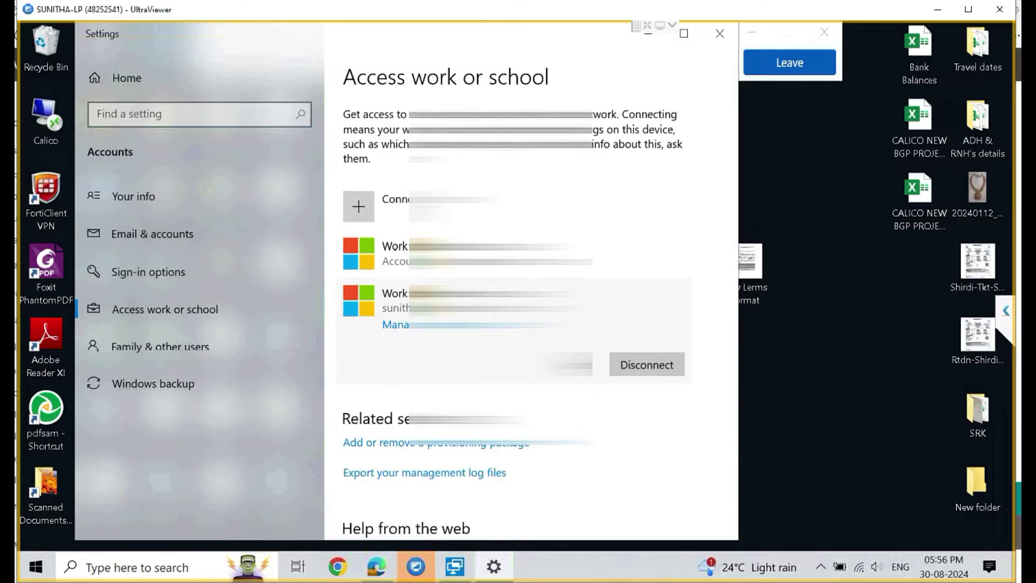
pyautogui.click(646, 364)
pyautogui.click(692, 328)
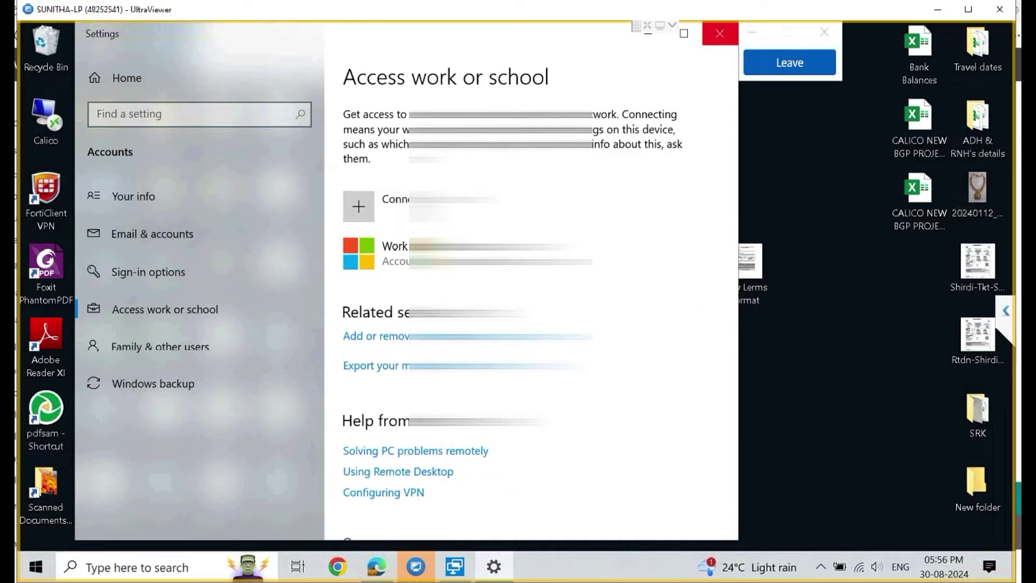
pyautogui.click(720, 33)
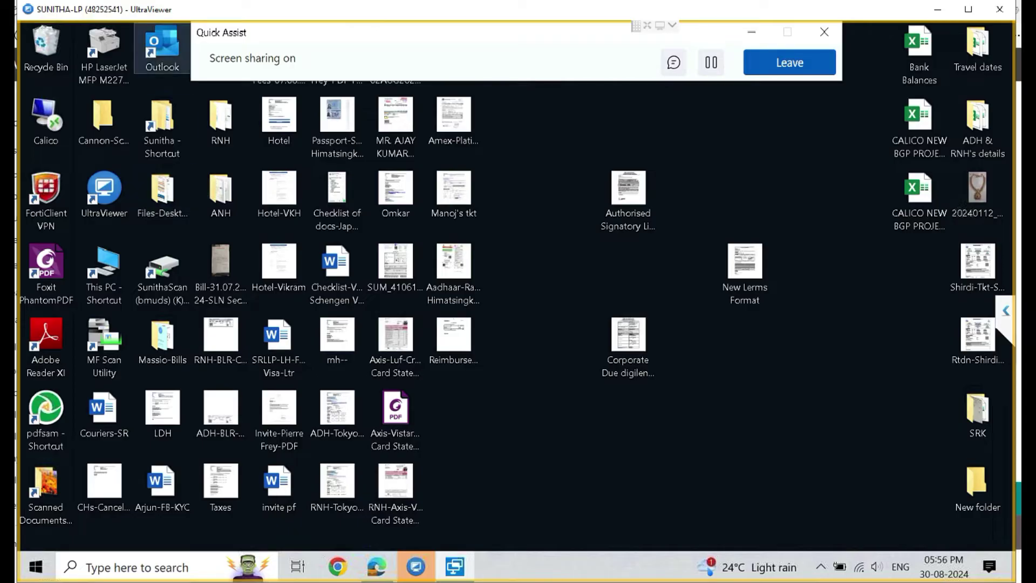
# Switch to Outlook and sign in to the Microsoft account by pasting the account password.
pyautogui.doubleClick(162, 49)
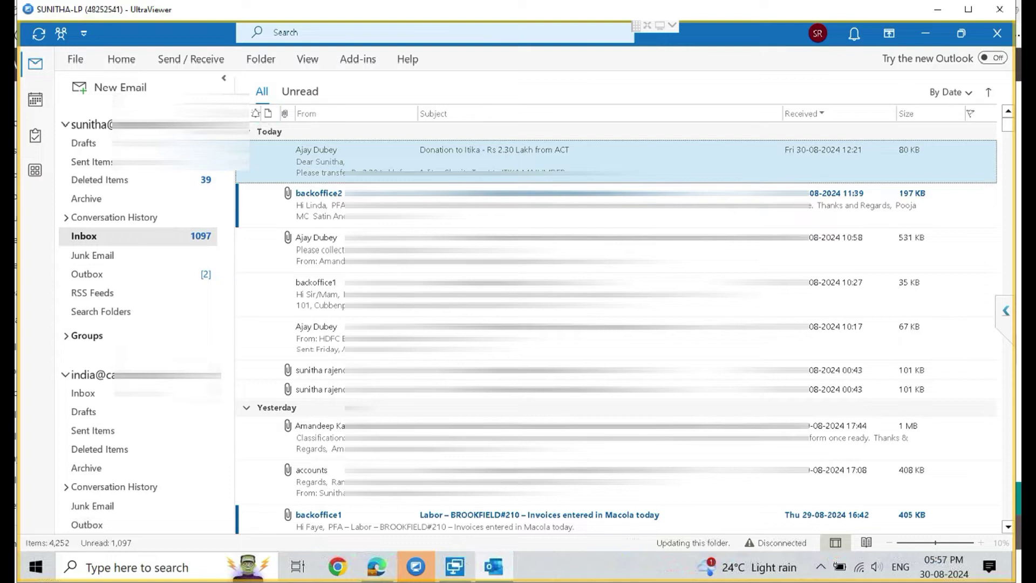
pyautogui.press('Return')
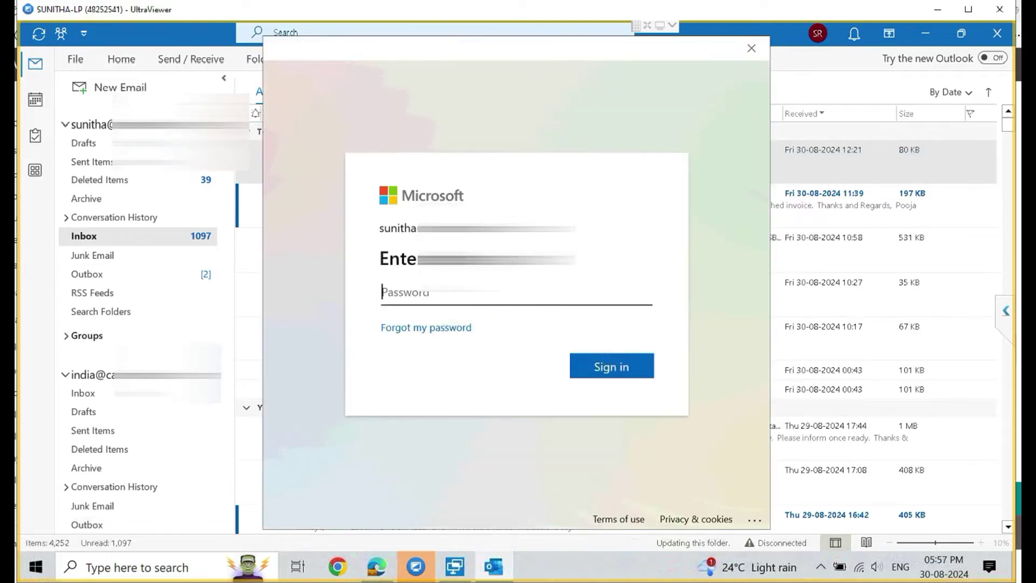
pyautogui.hotkey('ctrl', 'v')
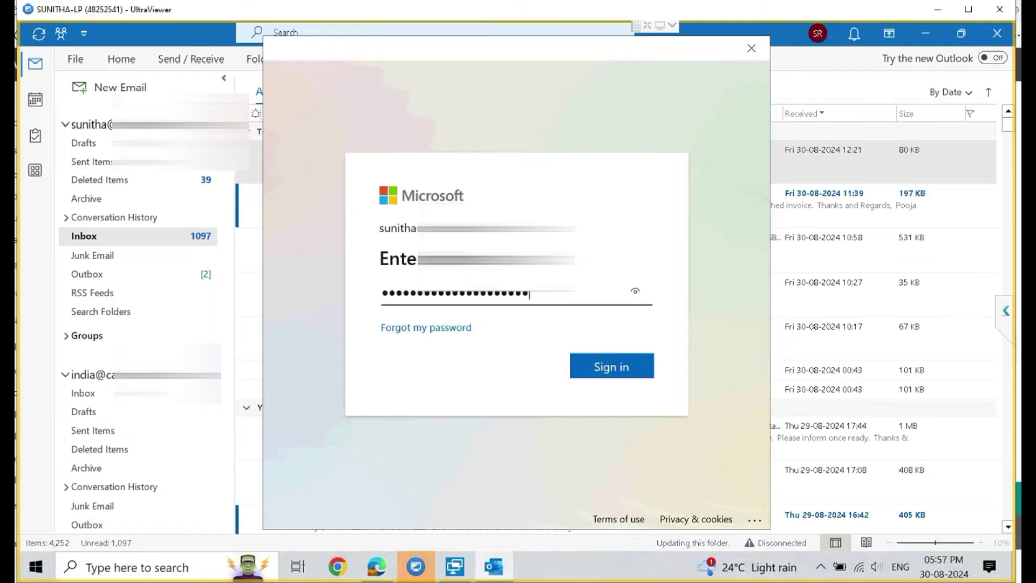
pyautogui.press('Return')
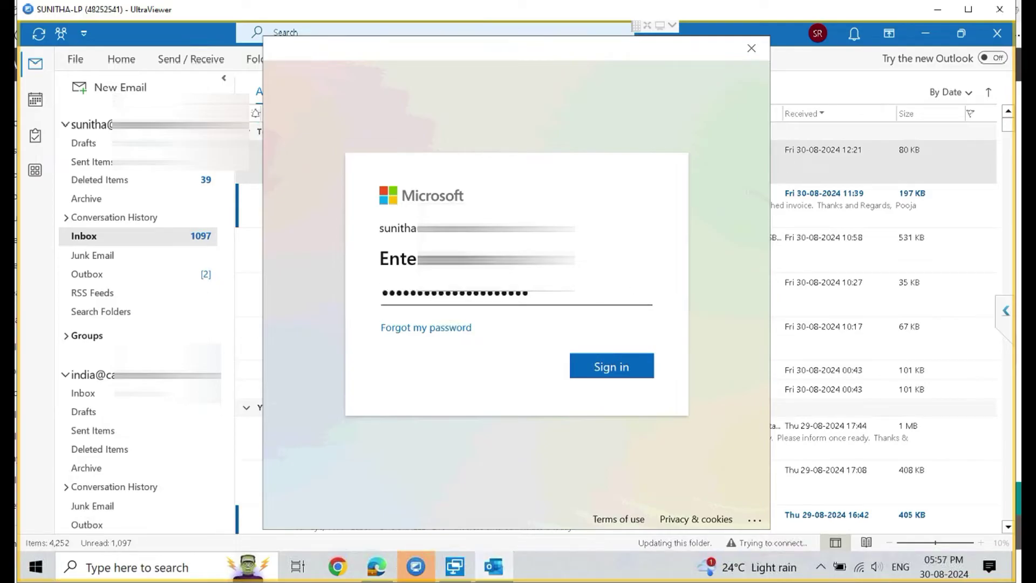
pyautogui.click(611, 366)
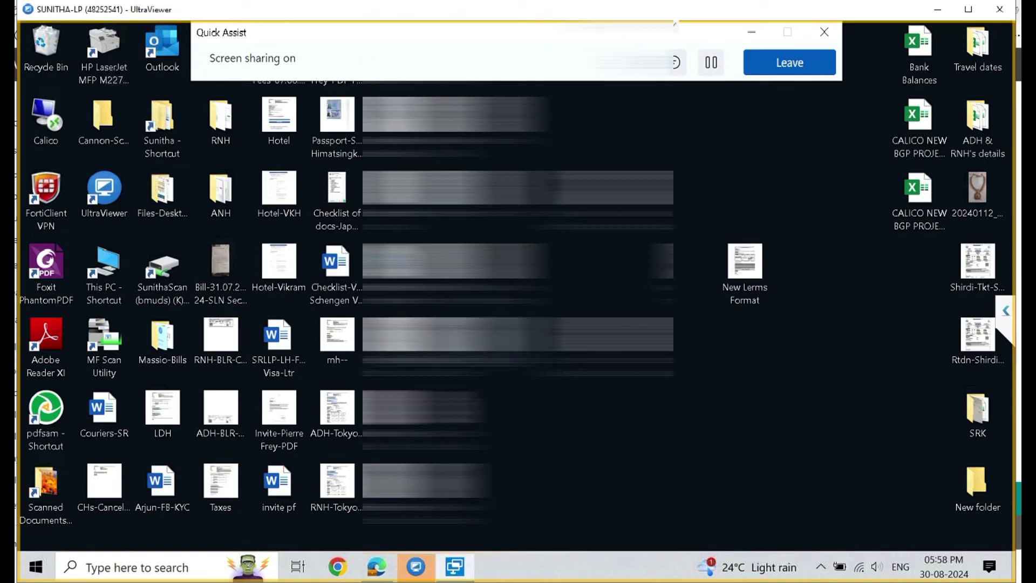
pyautogui.click(167, 567)
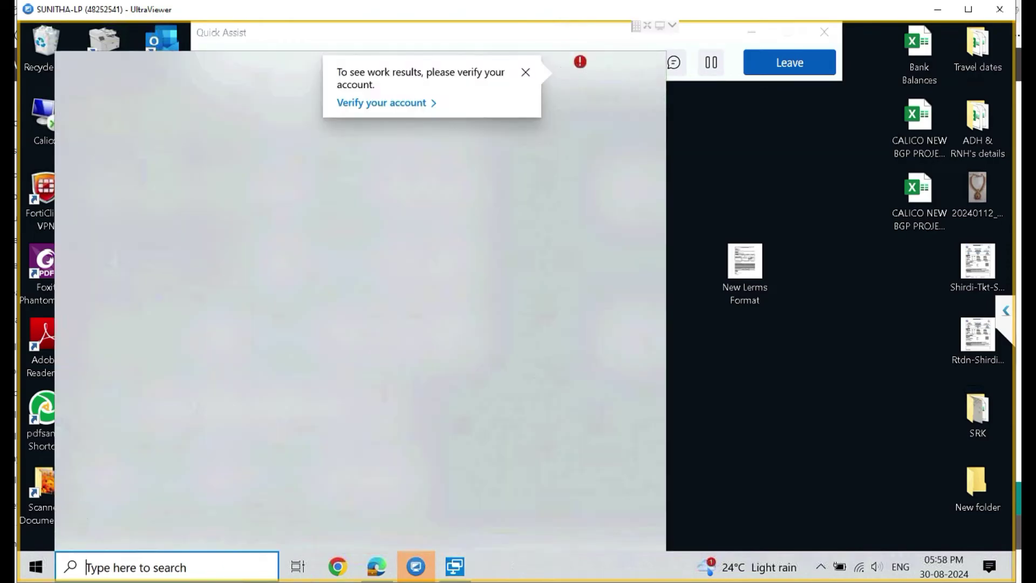
pyautogui.write('wor')
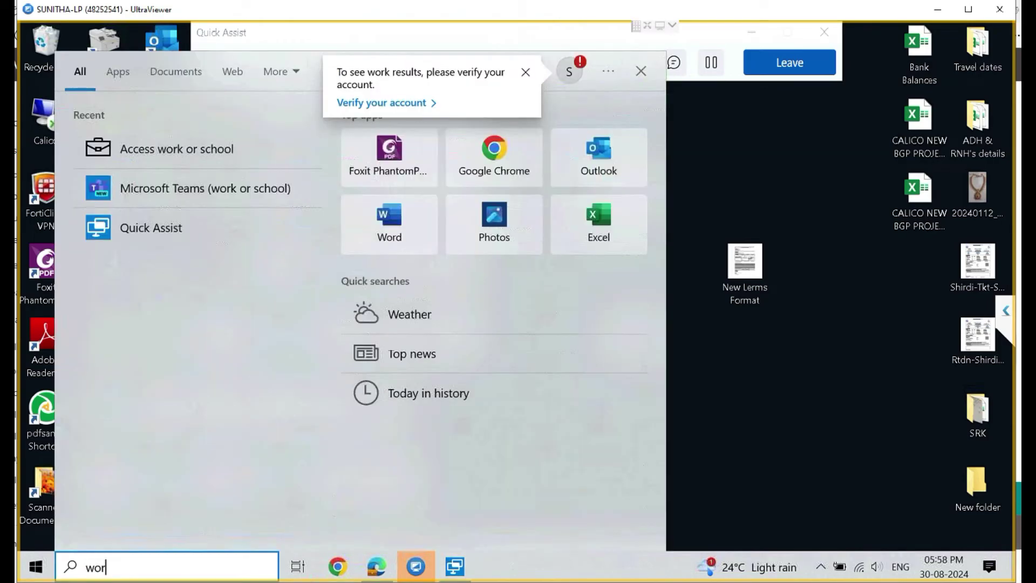
pyautogui.press('Escape')
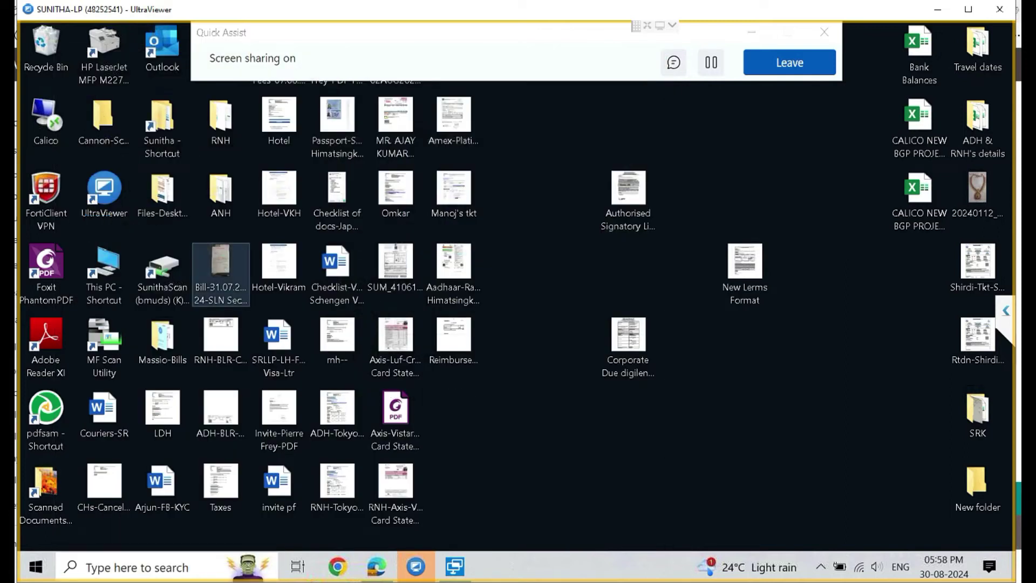
# Search Windows for "word" and switch to Word.
pyautogui.press('super+s')
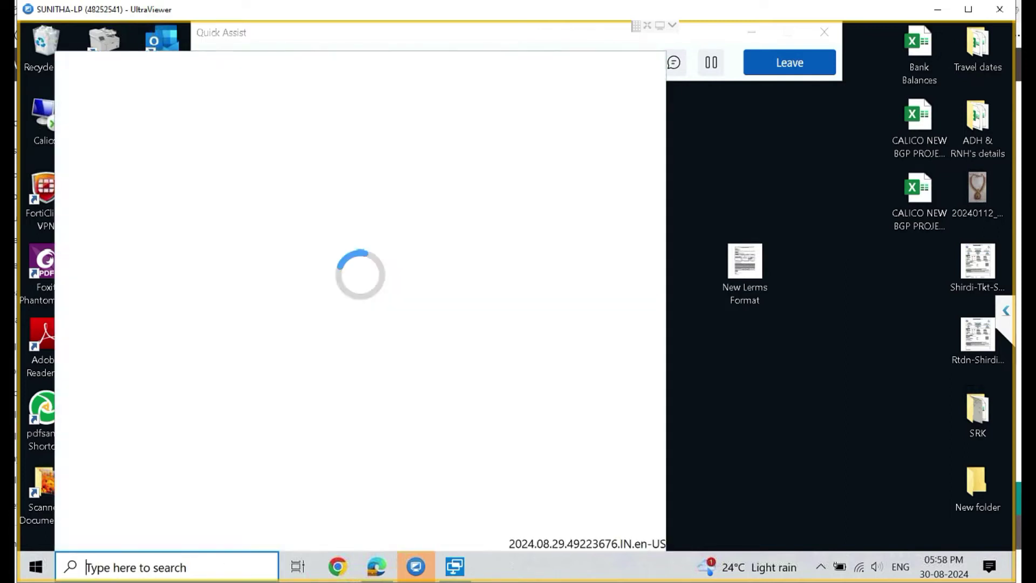
pyautogui.write('w')
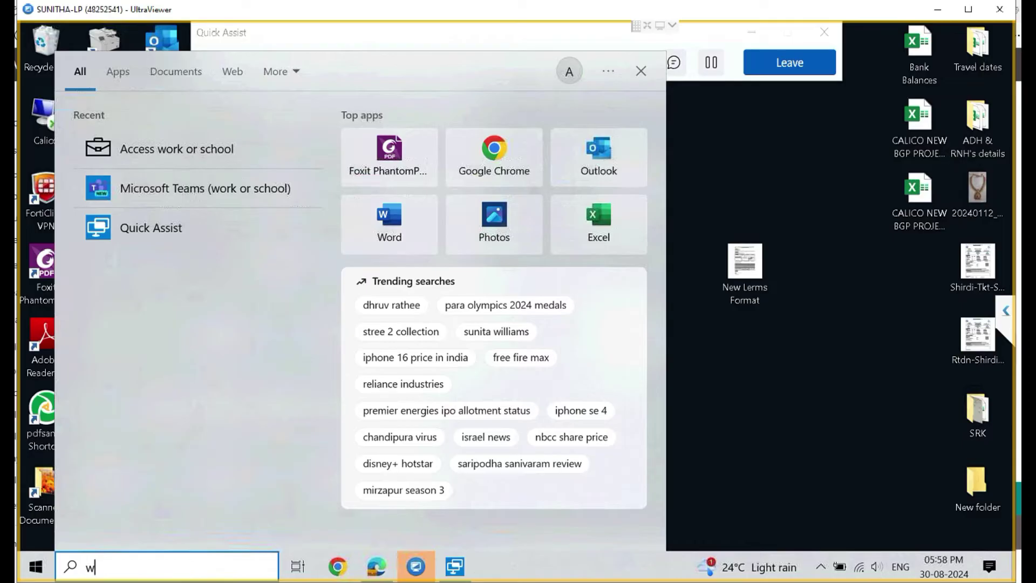
pyautogui.write('ord')
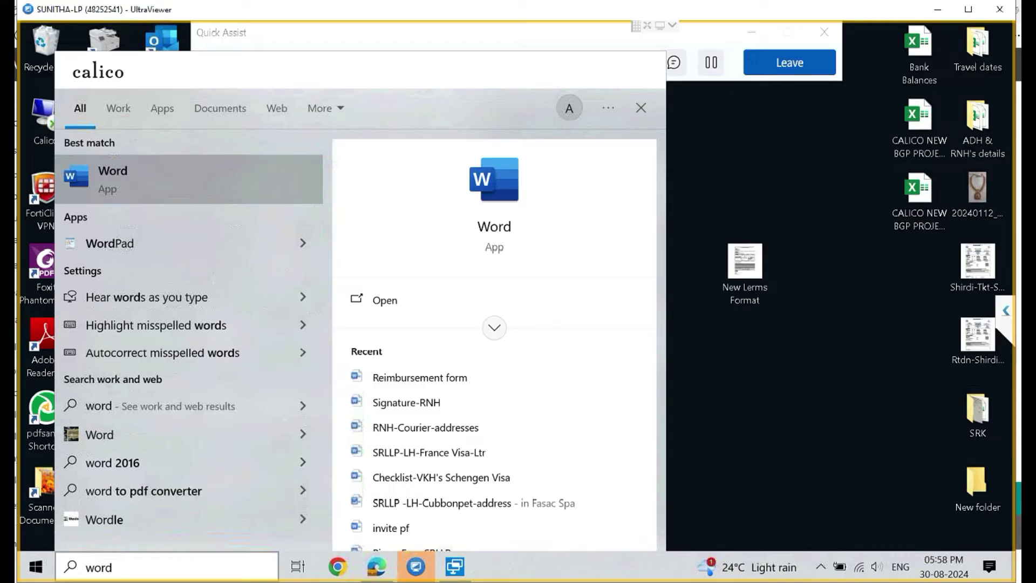
pyautogui.press('Return')
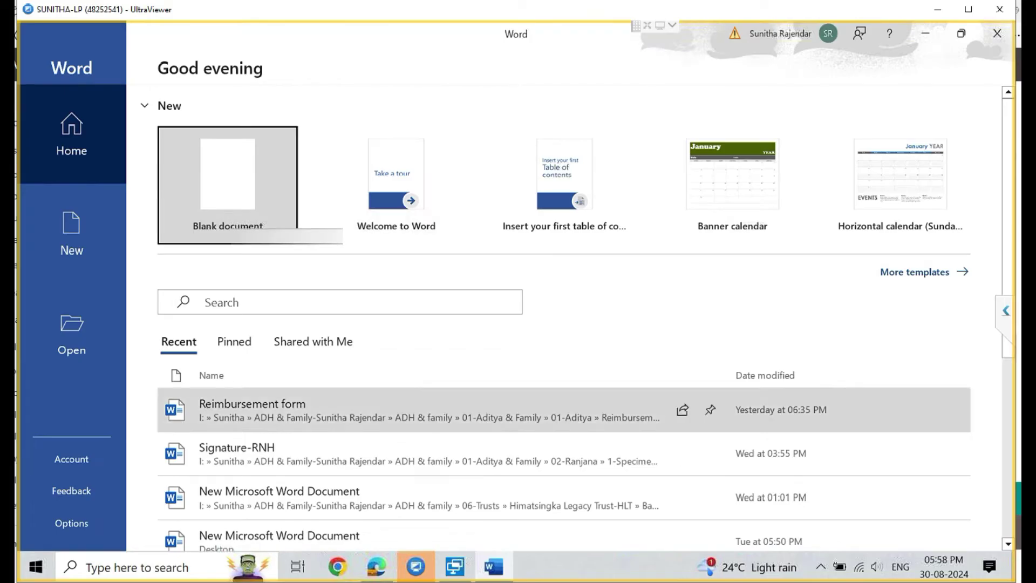
# Sign the account with the account error out of Office and confirm the sign-out.
pyautogui.click(72, 459)
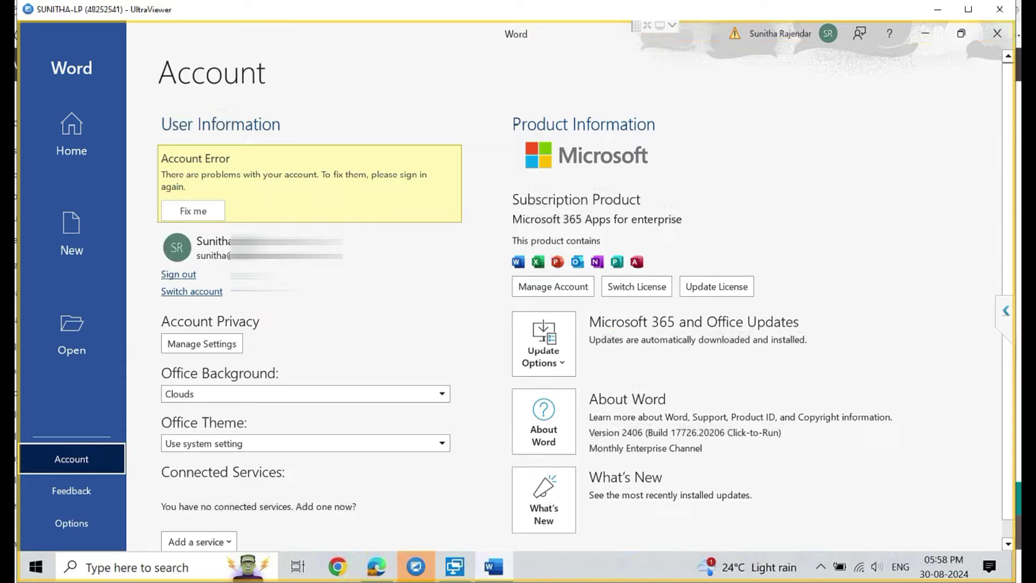
pyautogui.click(178, 274)
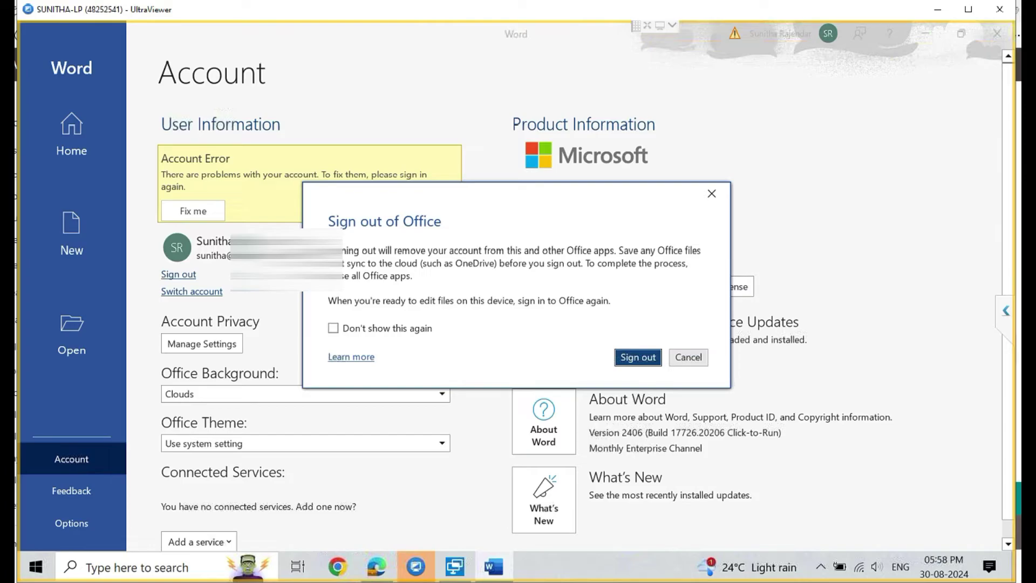
pyautogui.press('Return')
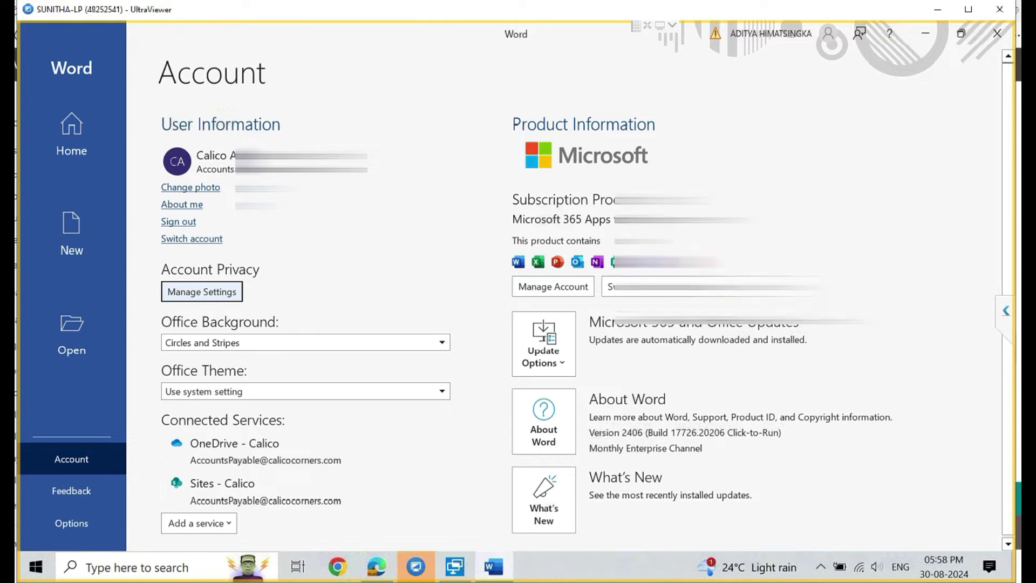
# Review the Office accounts available for switching, dismiss the list without choosing one, and close Word.
pyautogui.click(191, 238)
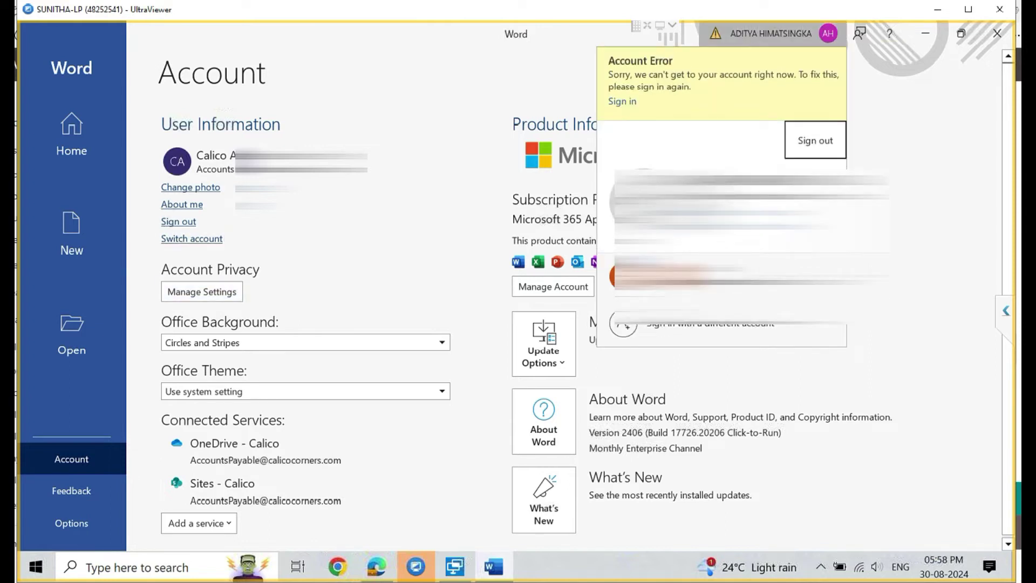
pyautogui.press('Down')
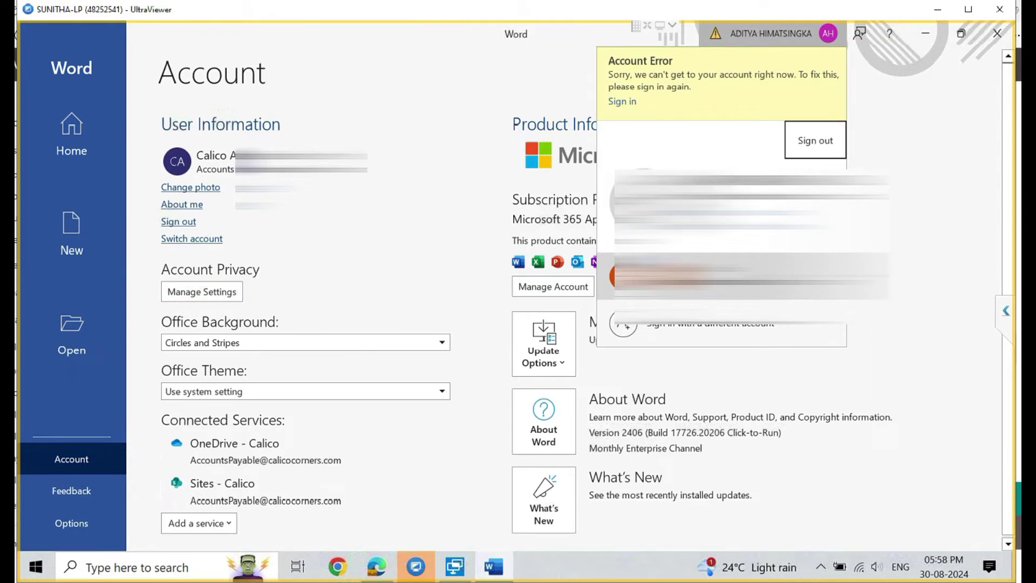
pyautogui.press('Down')
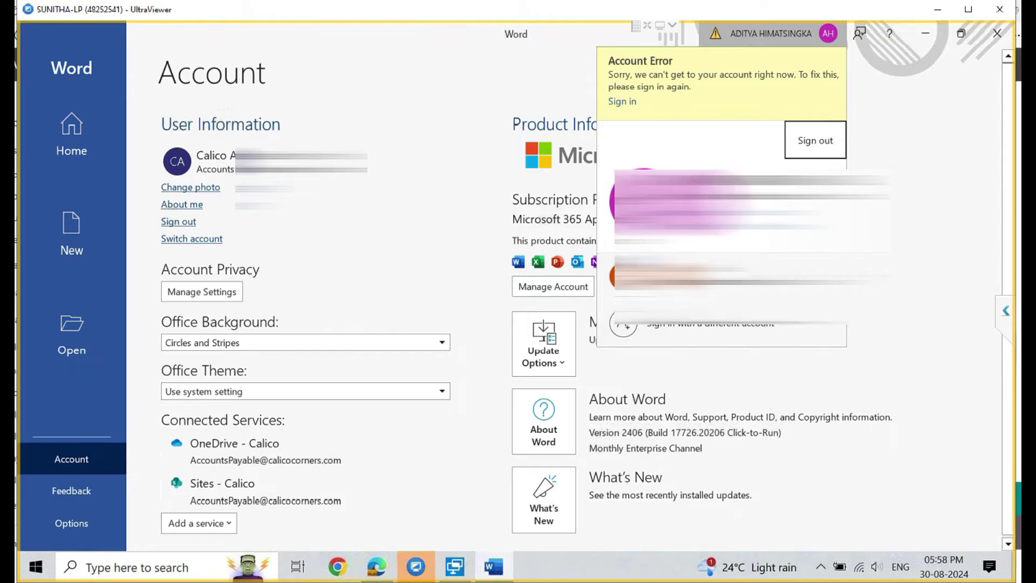
pyautogui.press('Escape')
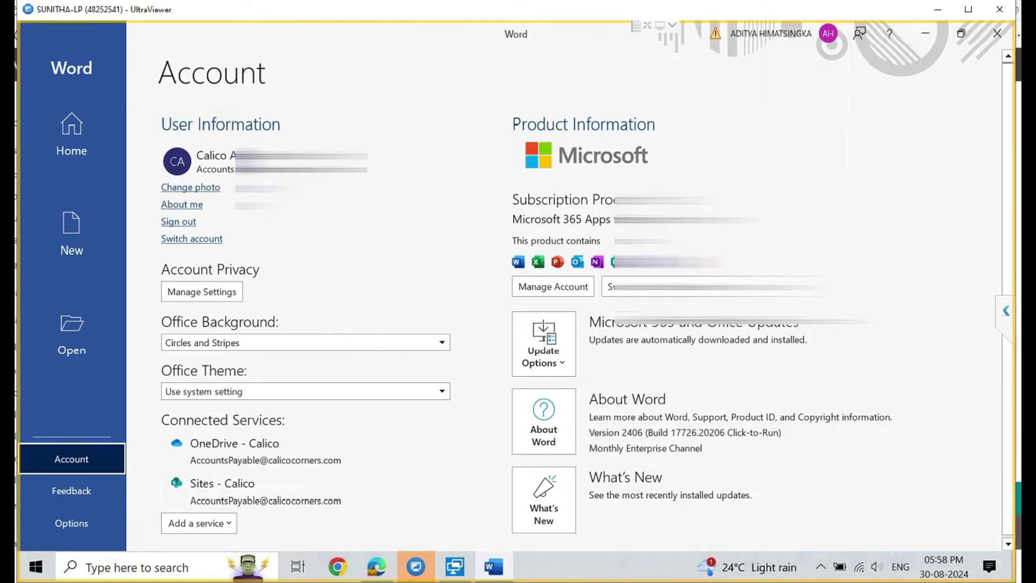
pyautogui.click(996, 33)
pyautogui.hotkey('alt', 'F4')
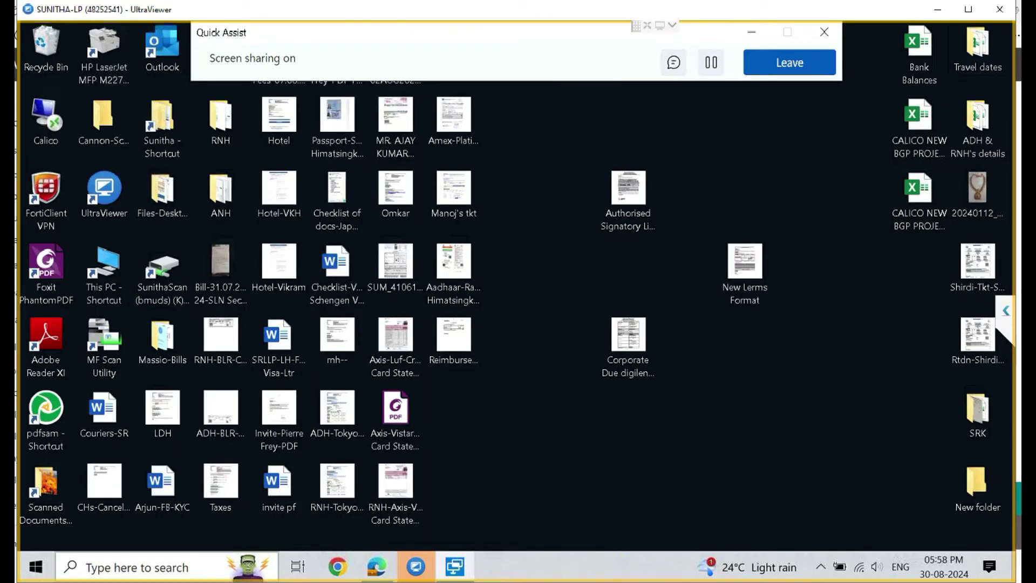
# Search Windows for "work or", check the remaining accounts in the Access work or school settings, and close Settings.
pyautogui.click(166, 566)
pyautogui.write('work ')
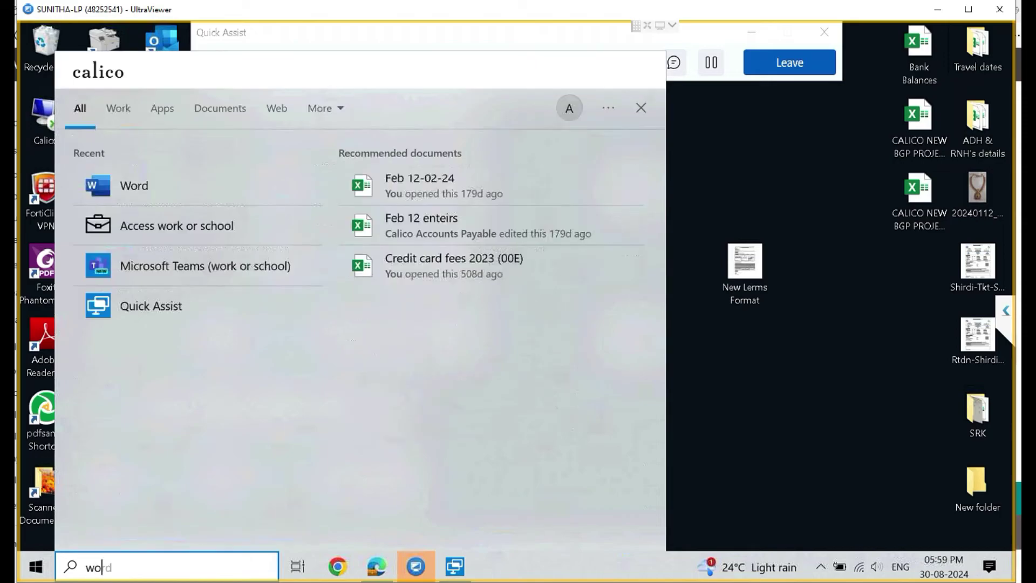
pyautogui.write('or')
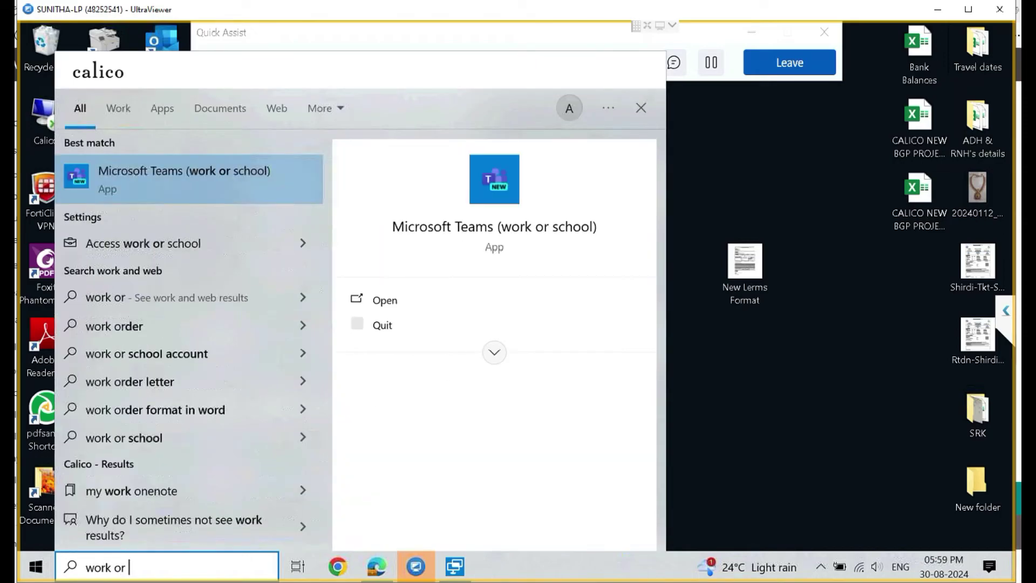
pyautogui.click(155, 245)
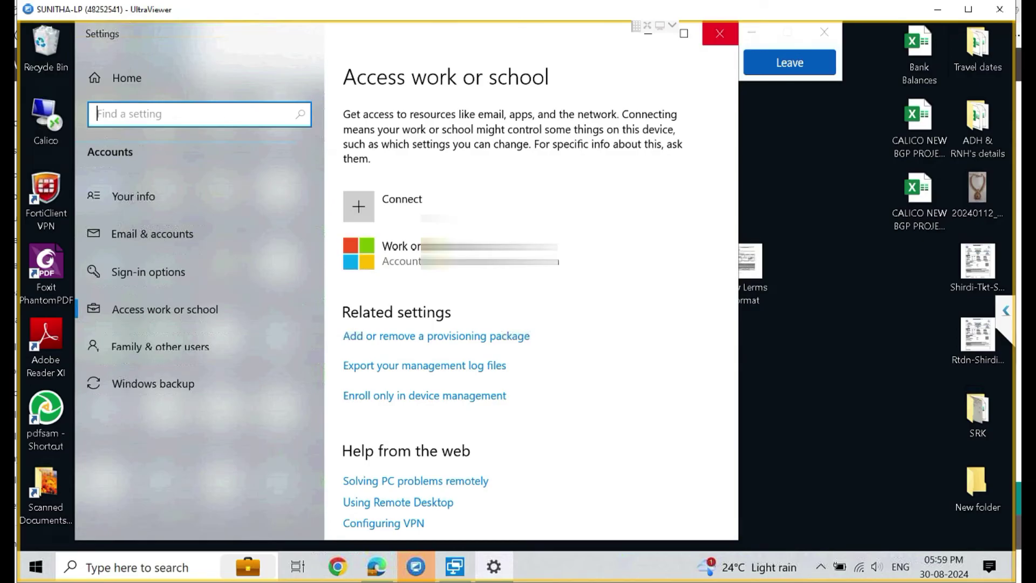
pyautogui.click(720, 33)
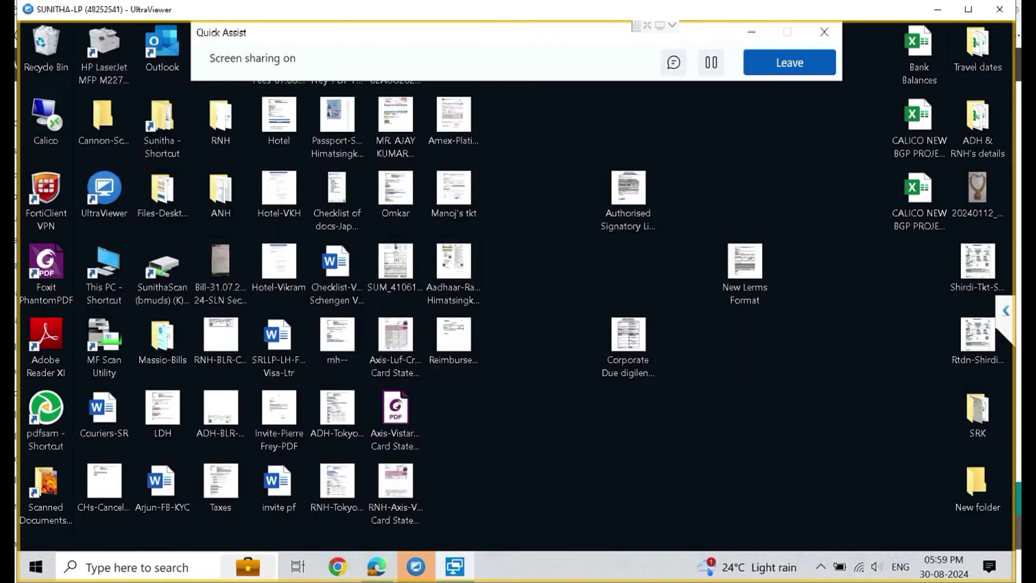
# Search Windows for "cre", open Credential Manager and review the saved entries under Windows Credentials.
pyautogui.click(134, 567)
pyautogui.write('cree')
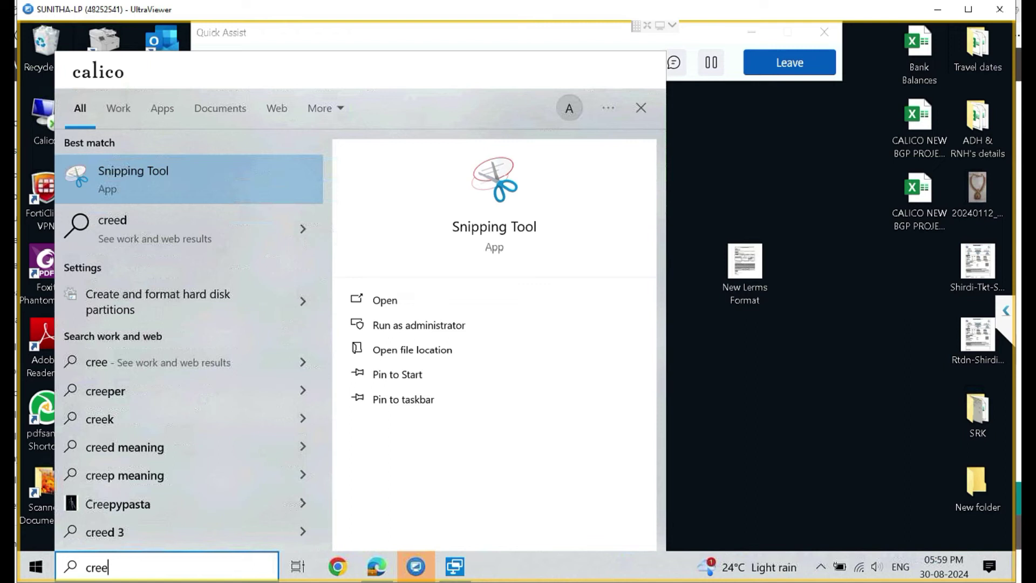
pyautogui.press('BackSpace')
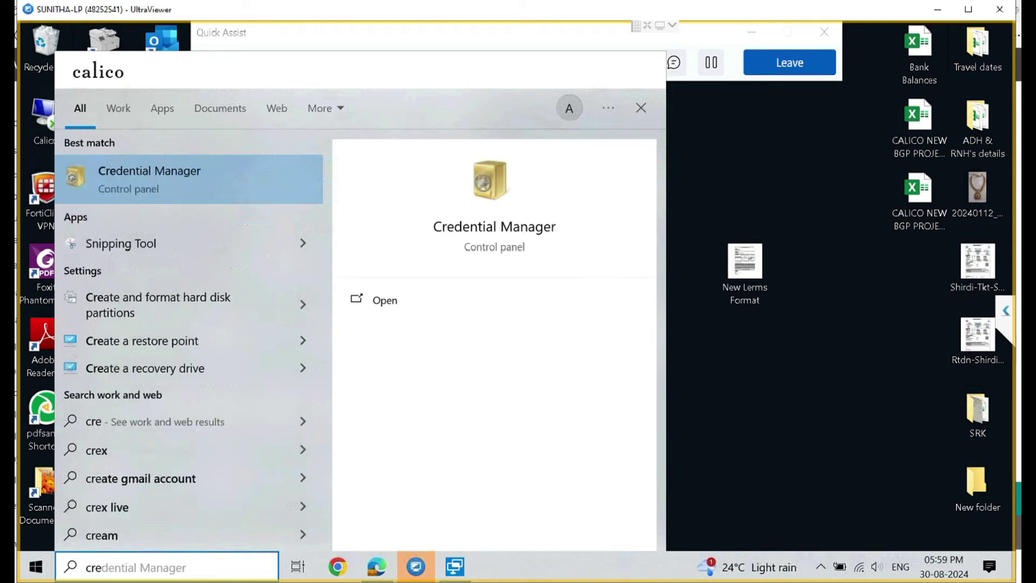
pyautogui.press('Return')
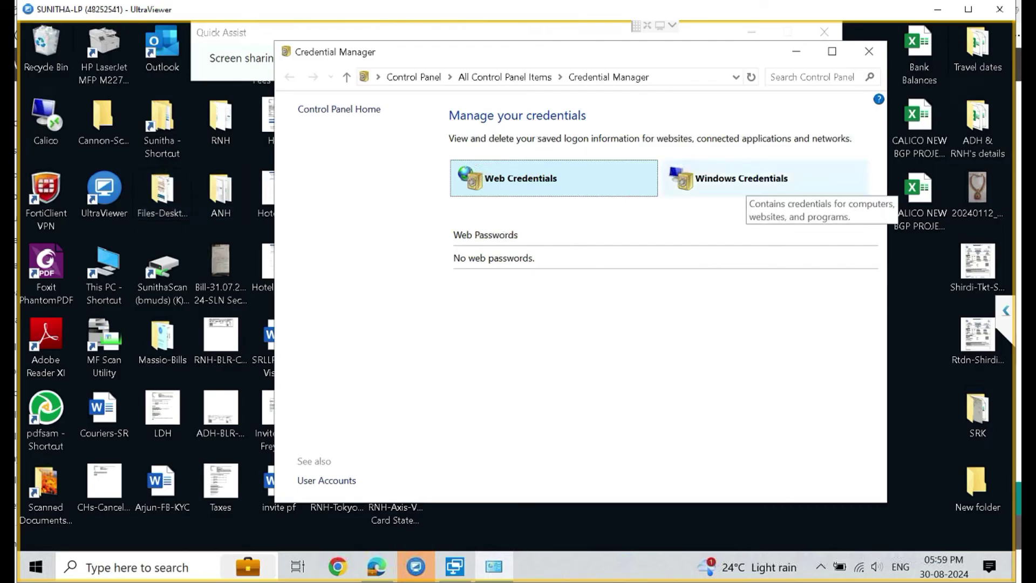
pyautogui.click(742, 179)
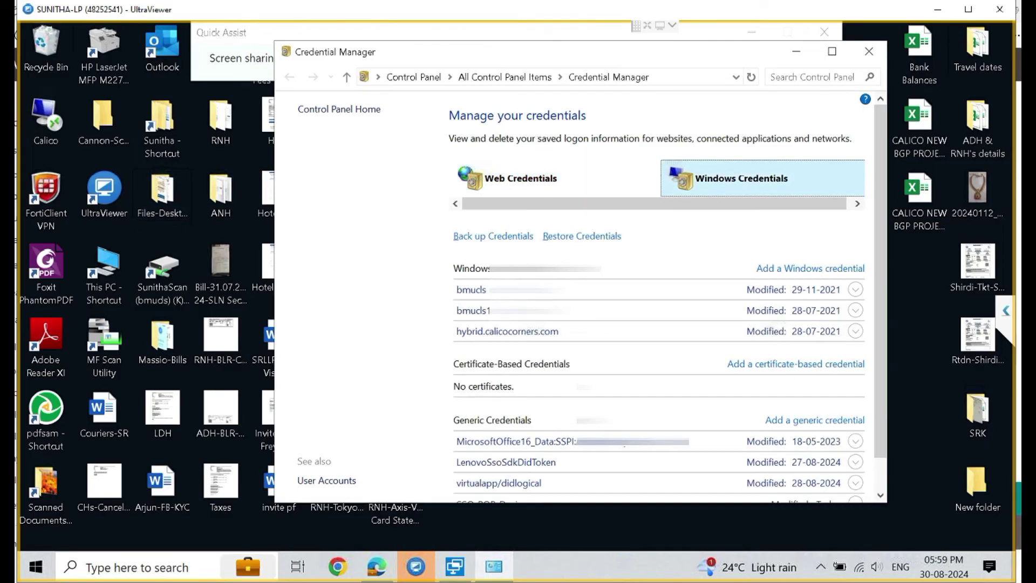
pyautogui.scroll(-1, 668, 298)
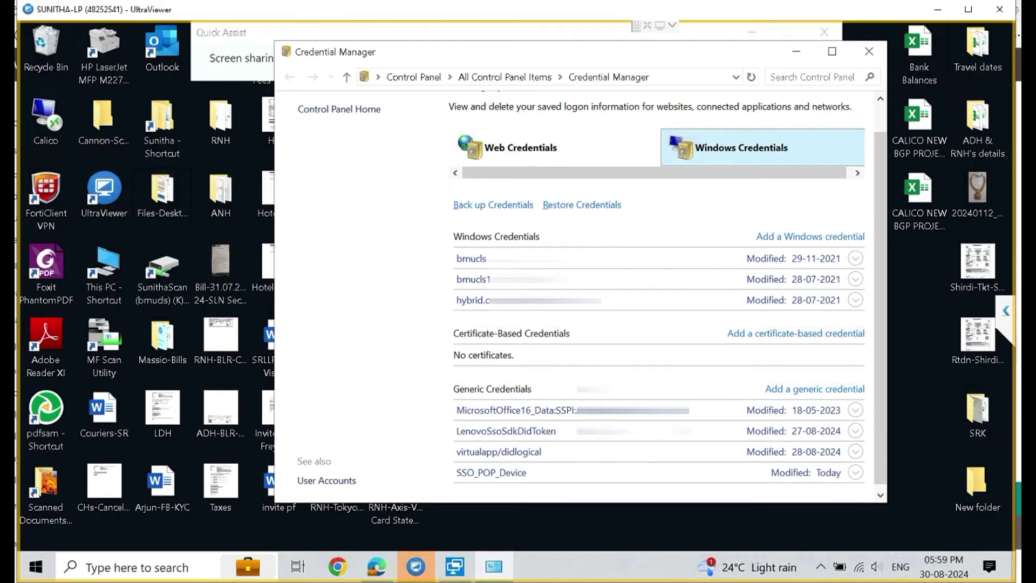
pyautogui.scroll(-1, 658, 297)
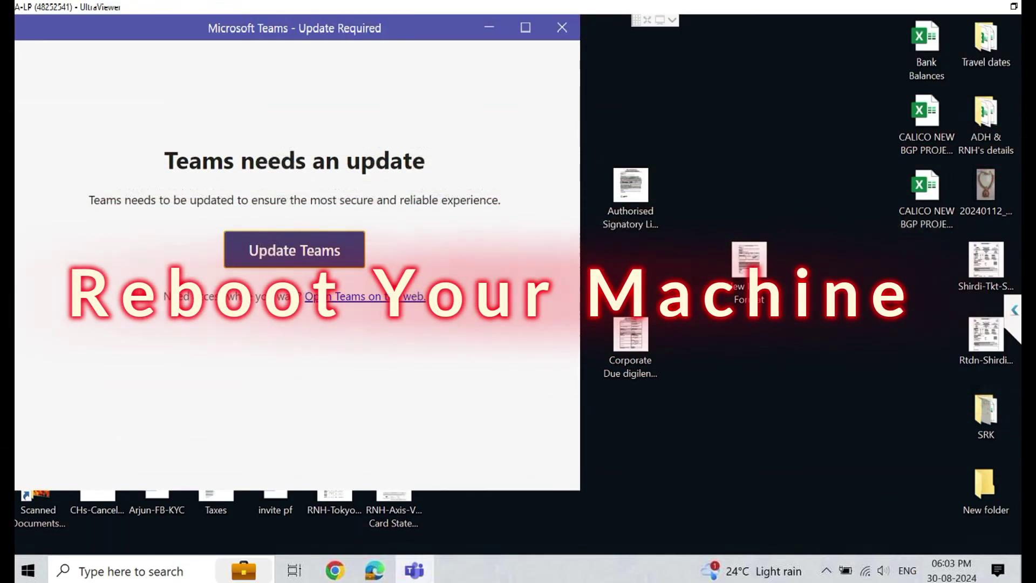
# Close the Teams update window and sign in to Outlook with the account password, accepting to stay signed in to all apps.
pyautogui.click(561, 27)
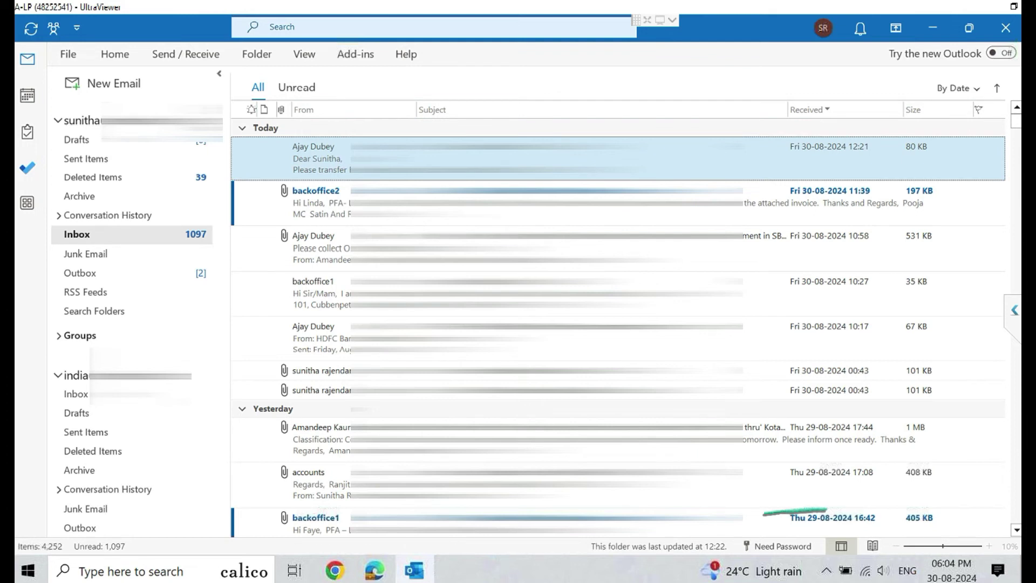
pyautogui.click(777, 546)
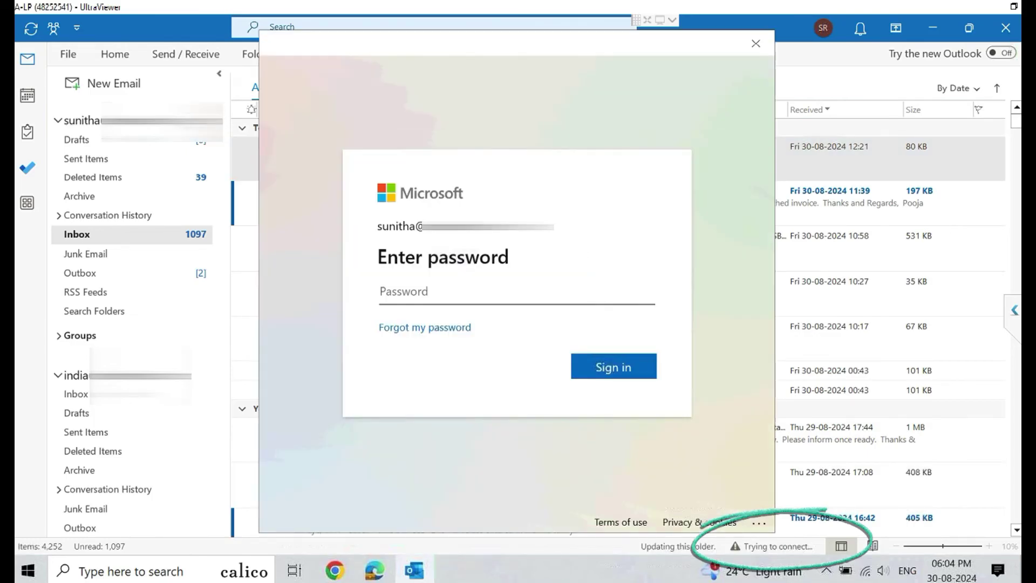
pyautogui.hotkey('ctrl', 'v')
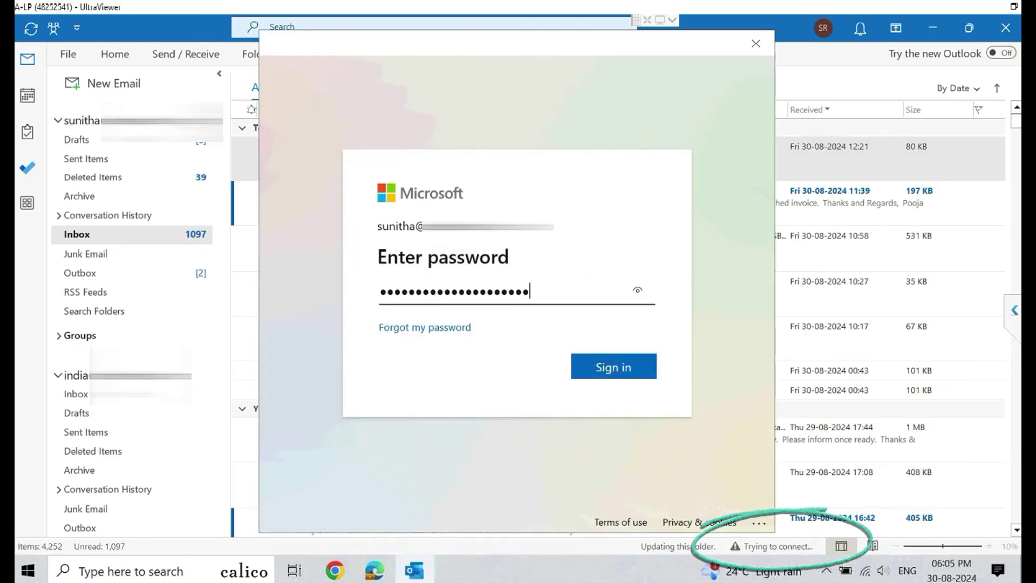
pyautogui.press('Tab')
pyautogui.press('Return')
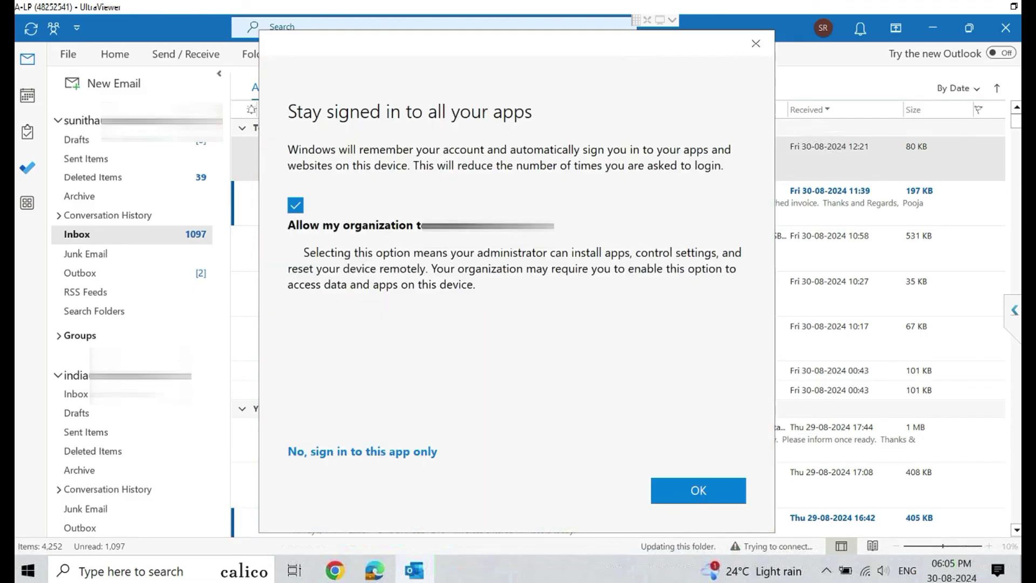
pyautogui.press('Tab')
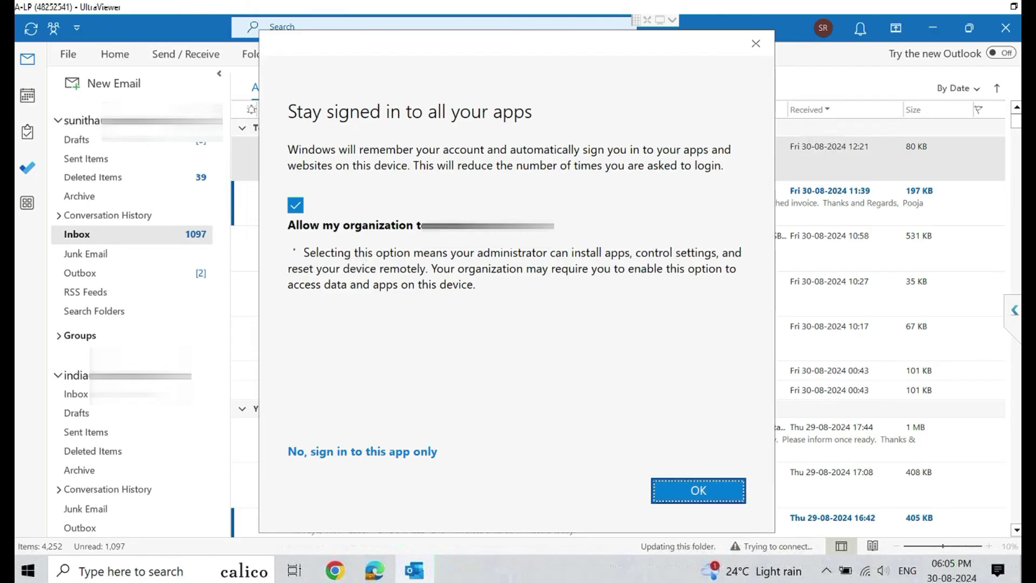
pyautogui.press('Return')
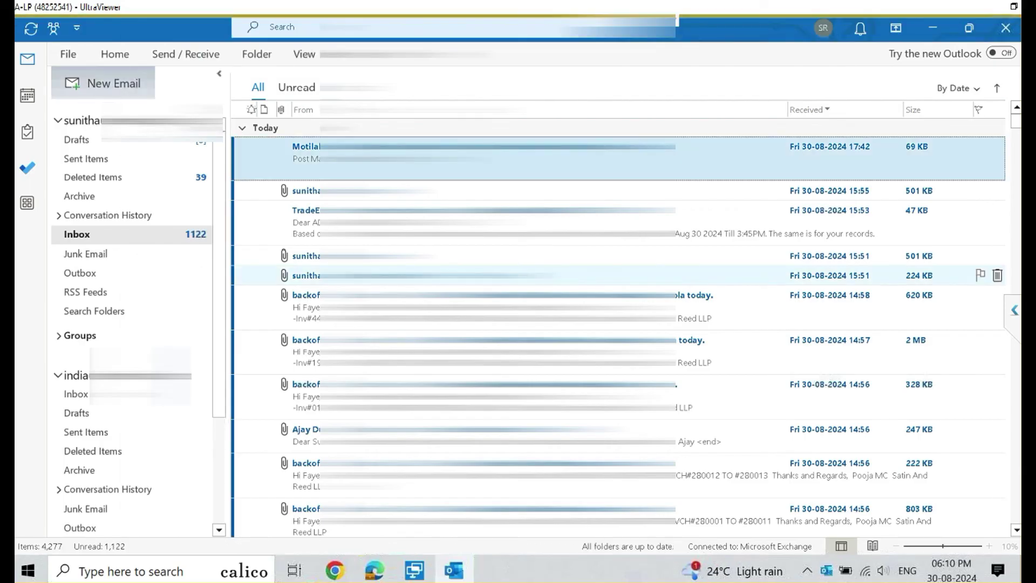
# Create a new email and address it to the suggested info contact.
pyautogui.hotkey('ctrl', 'n')
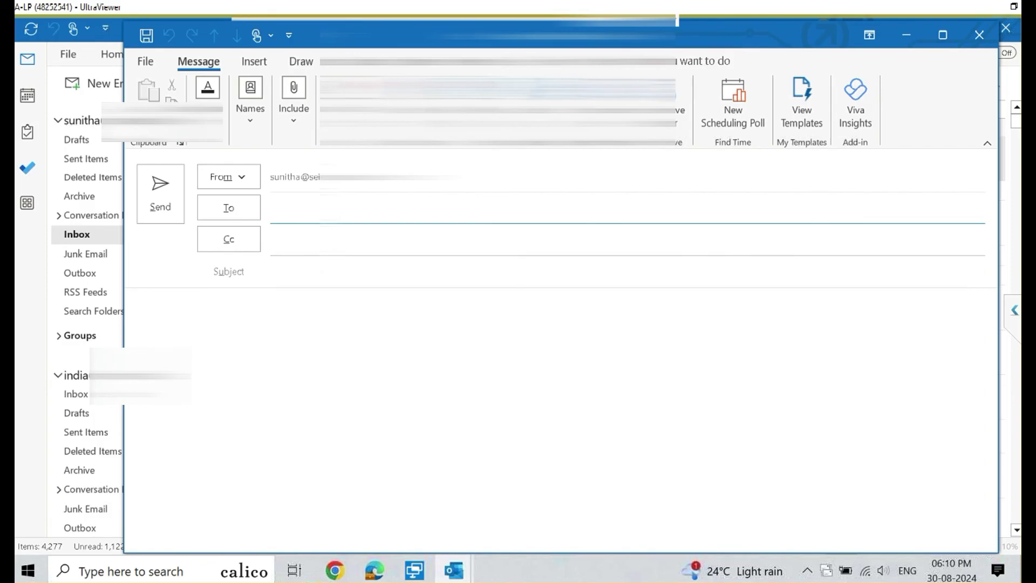
pyautogui.write('info')
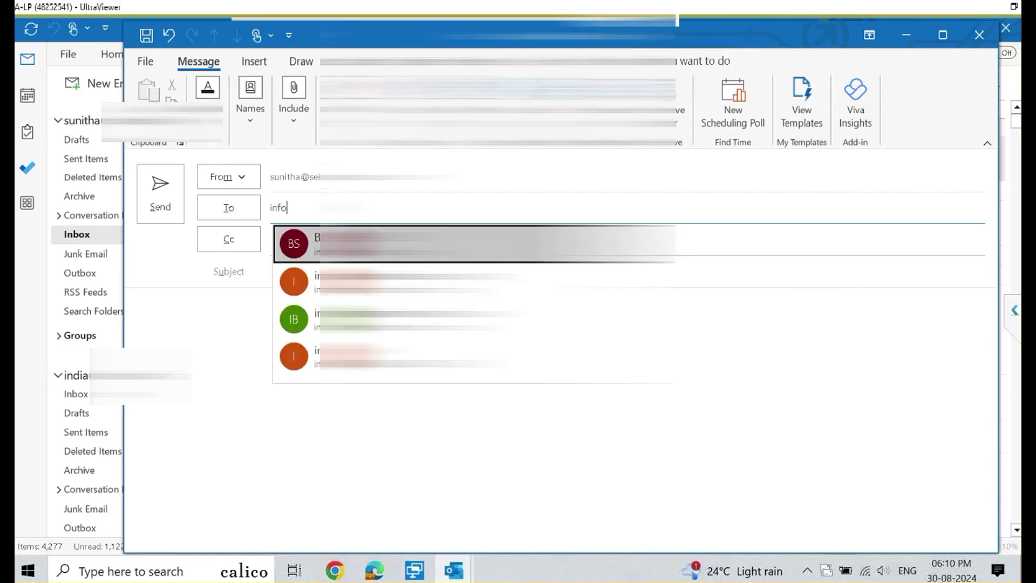
pyautogui.press('Down')
pyautogui.press('Down')
pyautogui.press('Down')
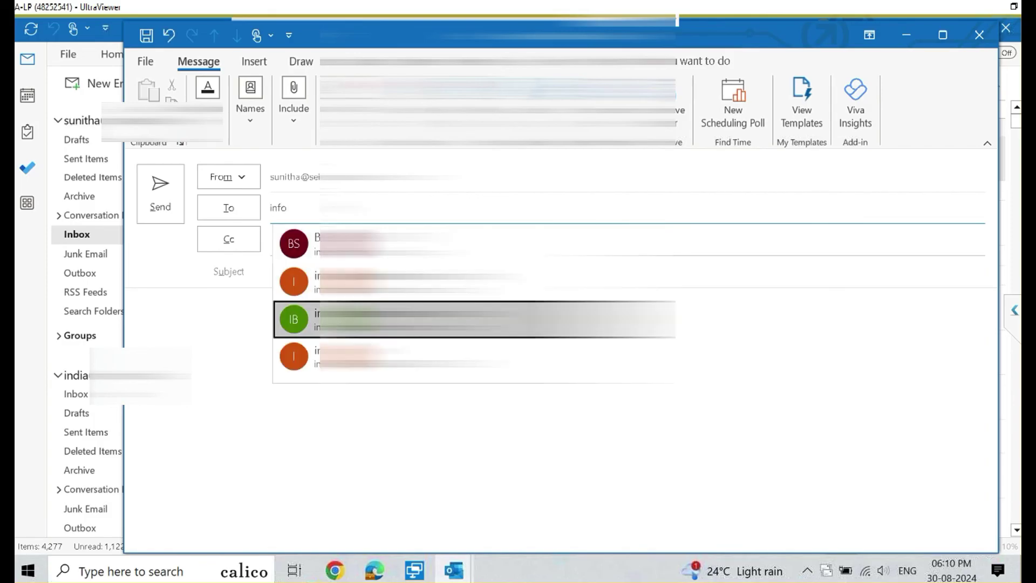
pyautogui.press('Return')
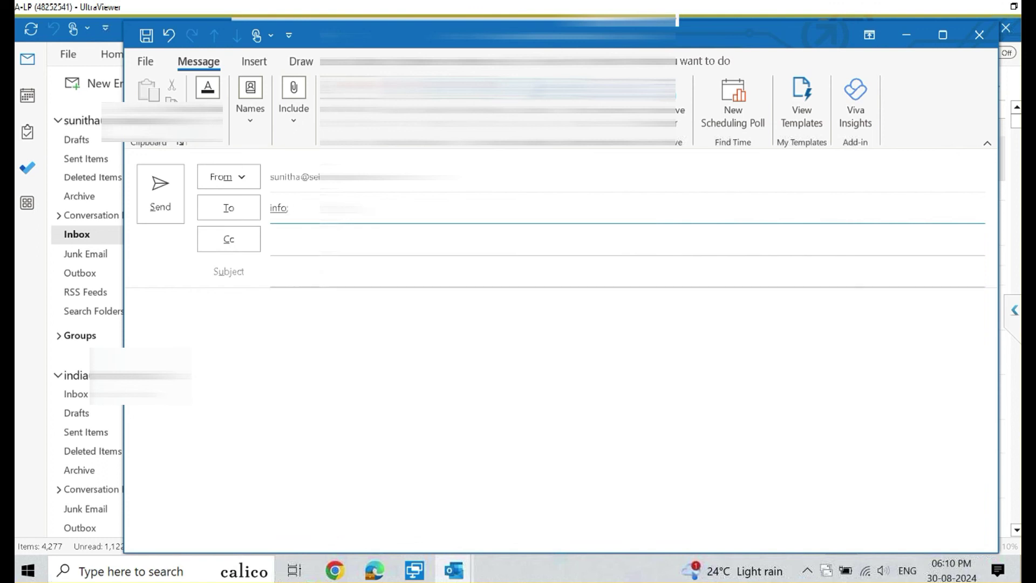
# Send the email with "test mail" as subject and body text, and select the newest message from info in the inbox.
pyautogui.click(270, 270)
pyautogui.write('test mail')
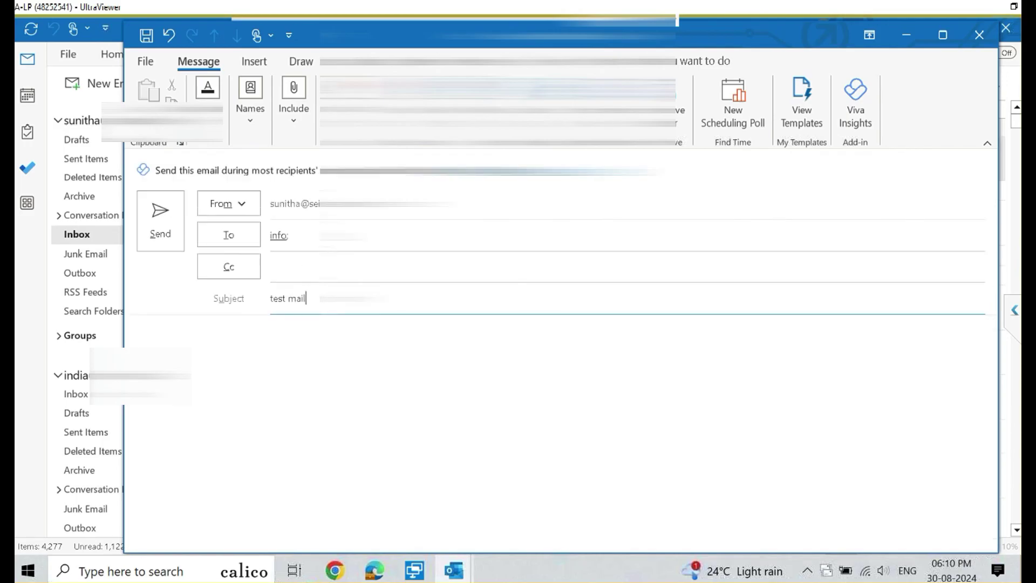
pyautogui.click(133, 338)
pyautogui.write('Test ma')
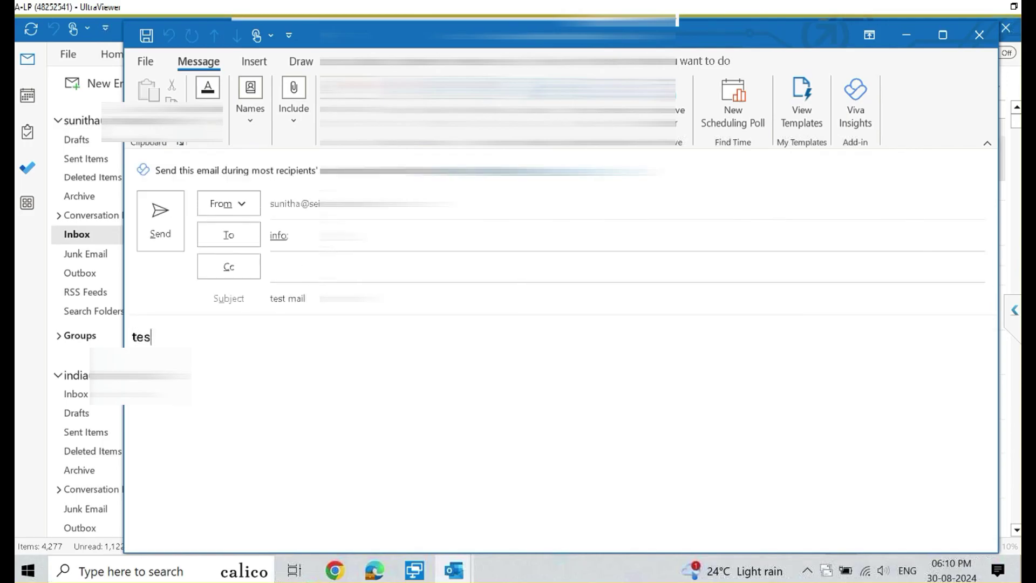
pyautogui.write('il')
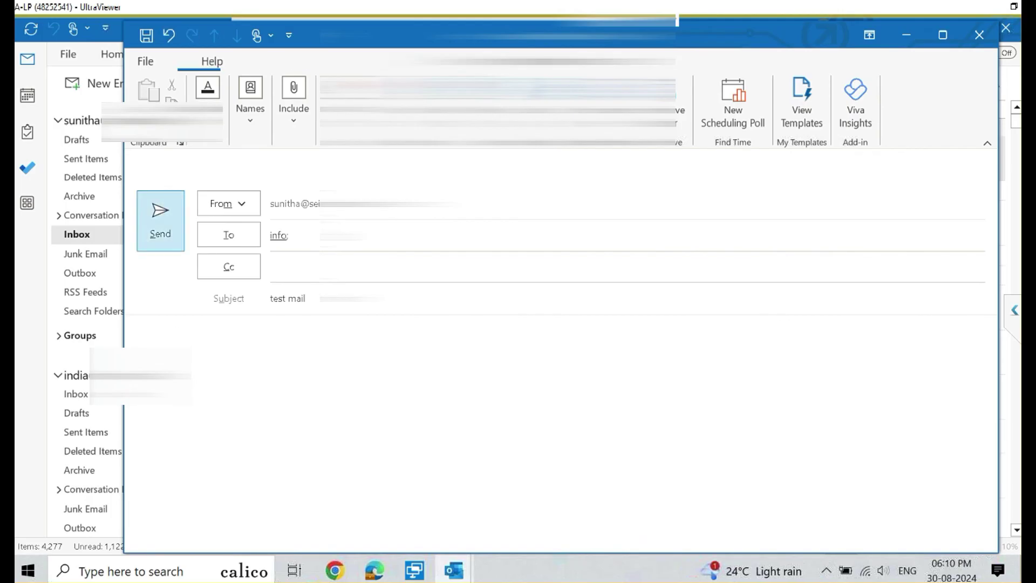
pyautogui.click(160, 218)
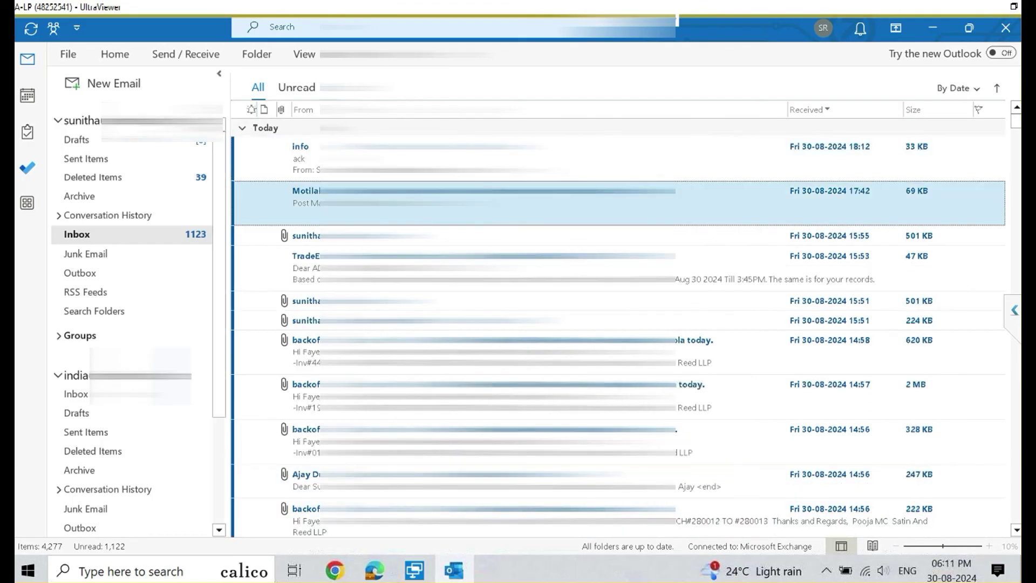
pyautogui.click(485, 158)
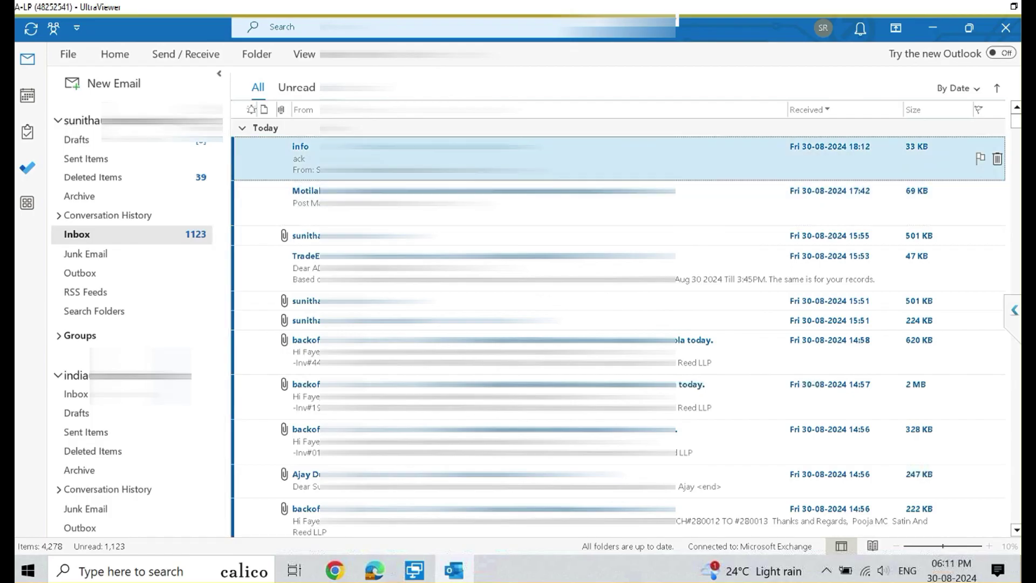